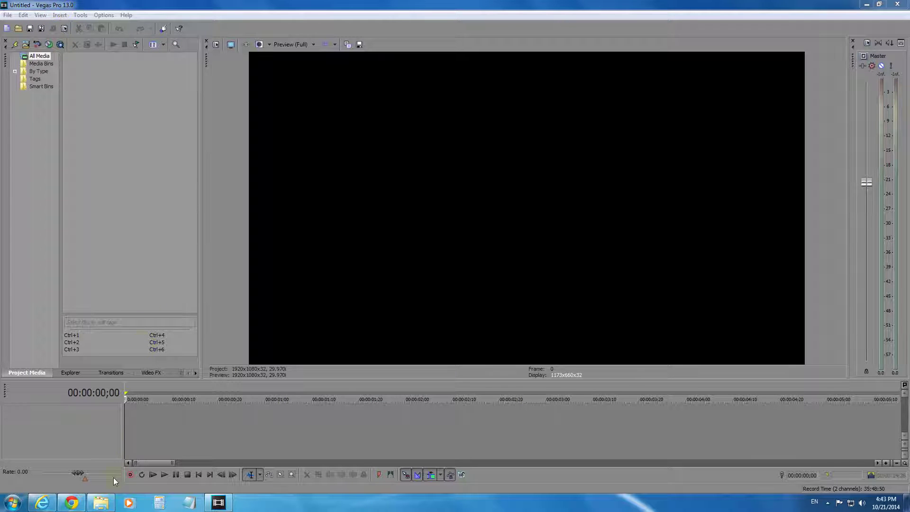
- Drag both Blackberry .MOV clips from the blackberry folder onto the Vegas timeline
click(101, 502)
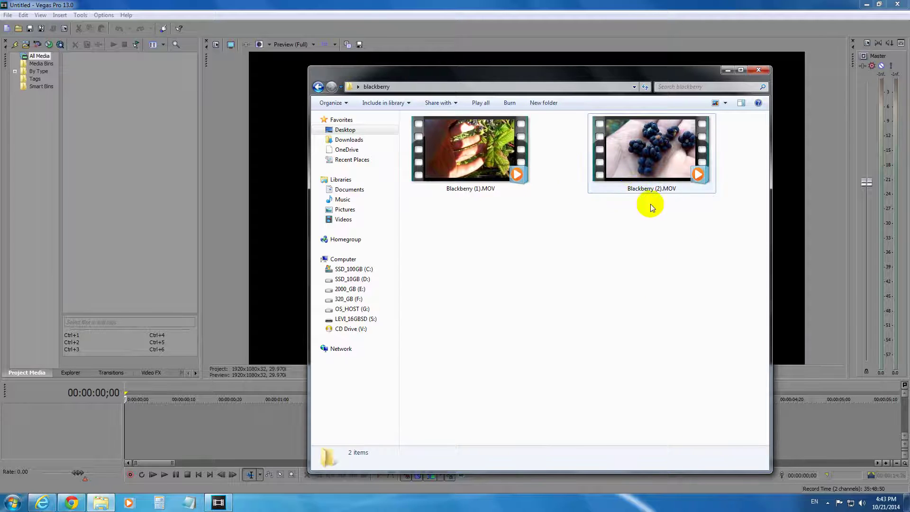
drag(692, 213, 429, 97)
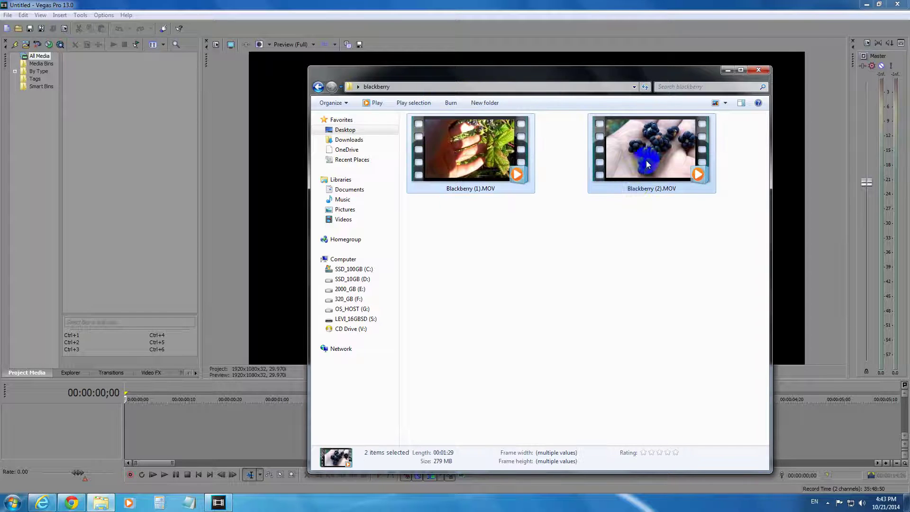
drag(646, 161, 274, 401)
drag(153, 422, 127, 421)
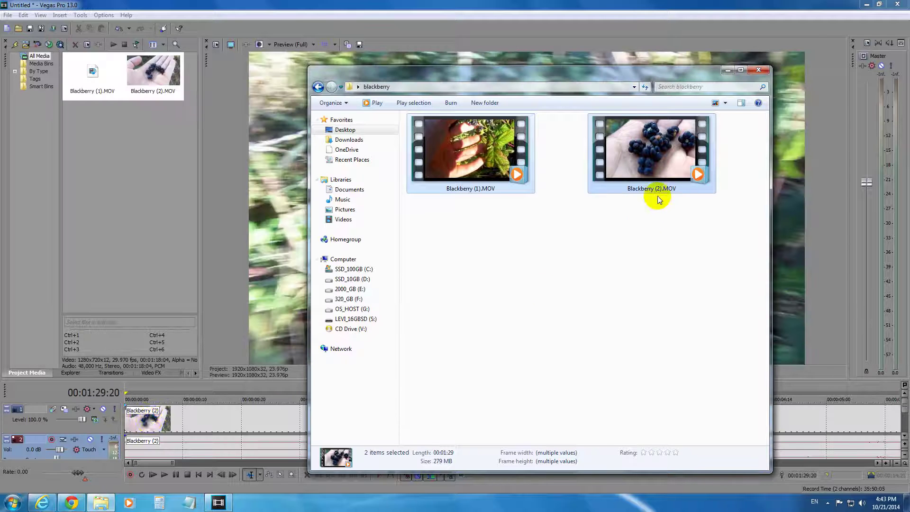
- Close the Explorer window and scroll the timeline back to its start, zoomed out
click(728, 70)
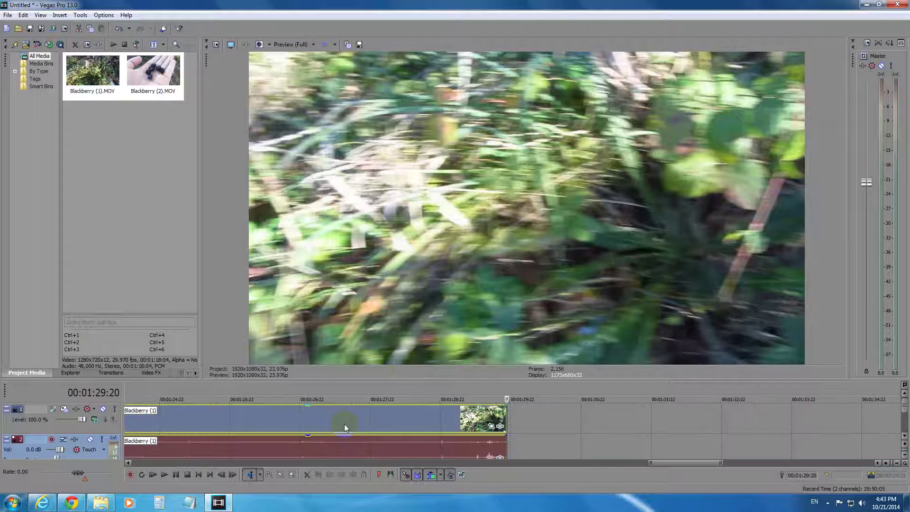
drag(663, 462, 140, 463)
scroll(260, 441, down, 8)
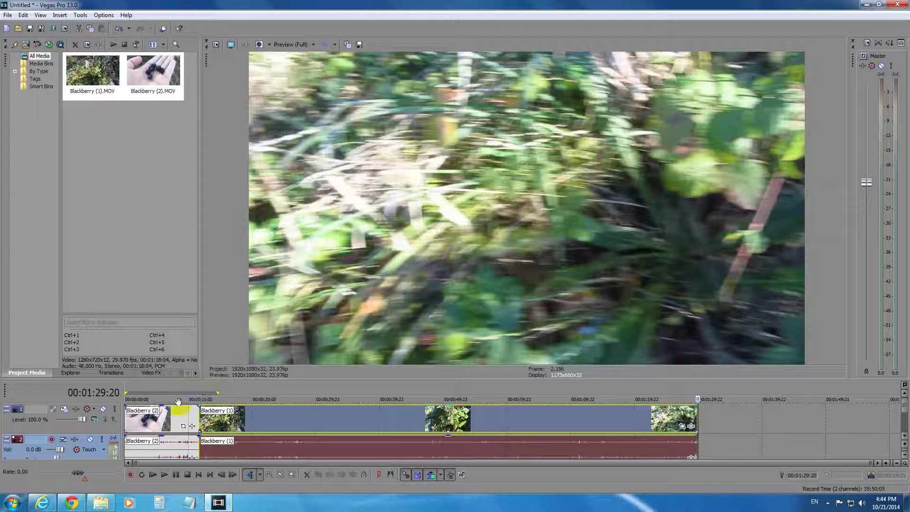
- Select each Blackberry event and zoom in around the cut at 00:00:11:16
click(165, 421)
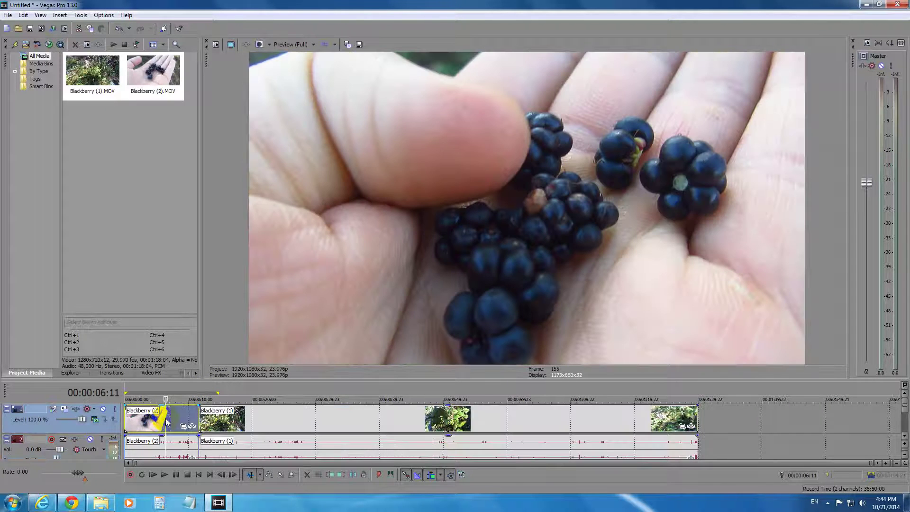
click(239, 420)
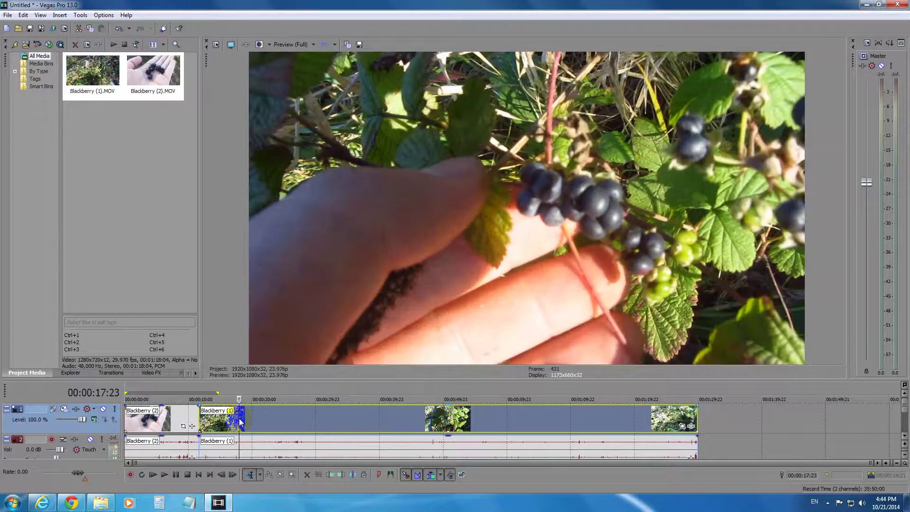
click(199, 391)
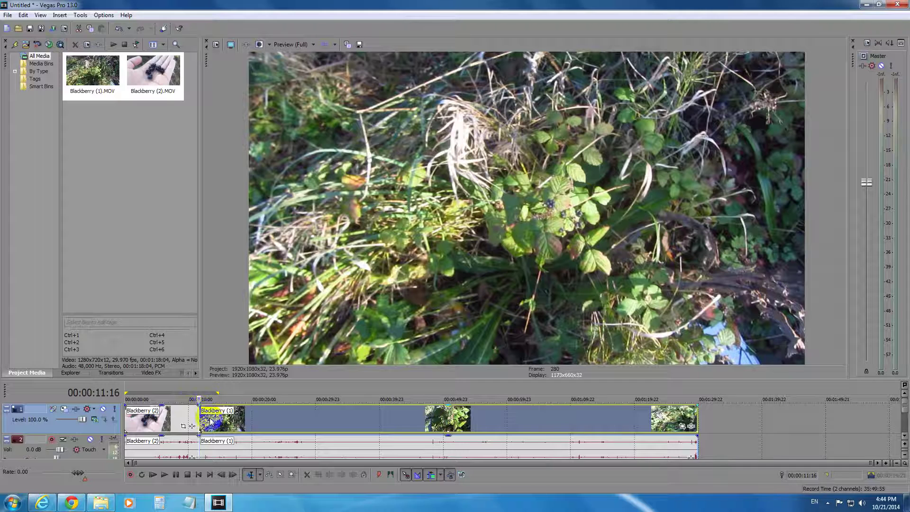
scroll(275, 423, up, 2)
scroll(275, 423, up, 3)
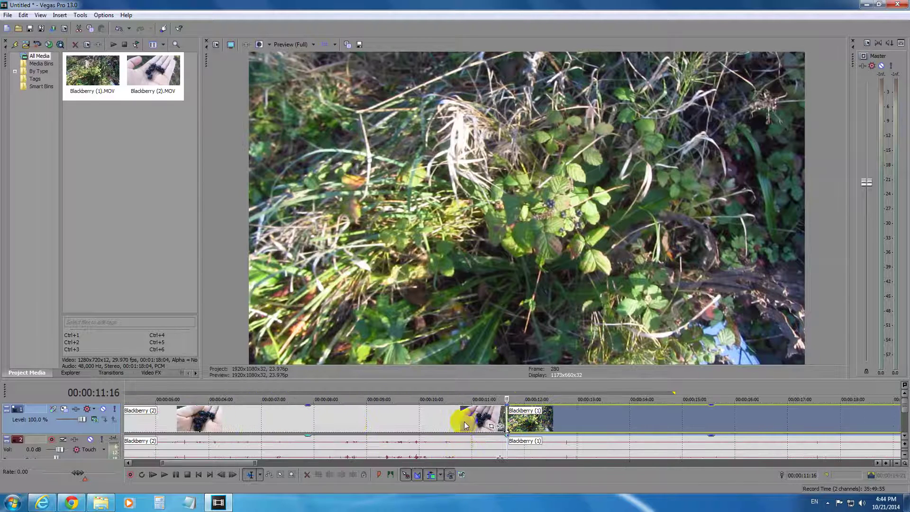
click(356, 390)
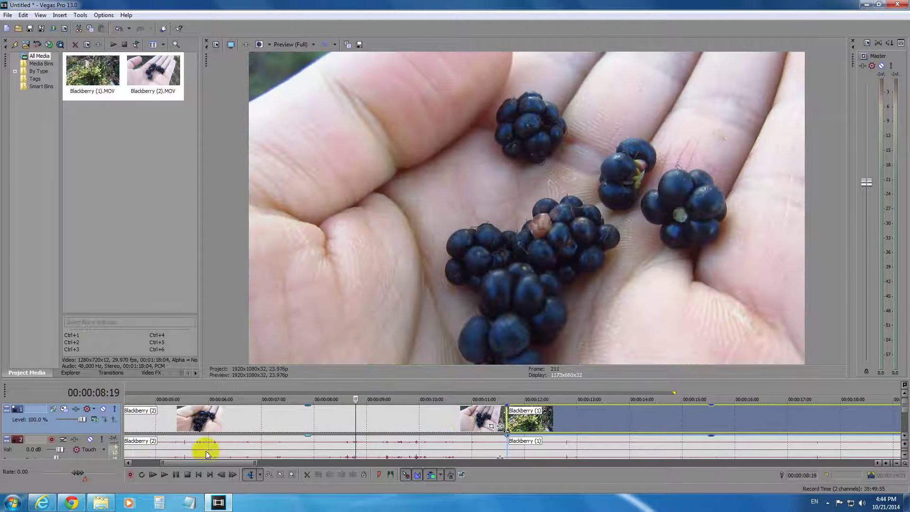
click(165, 475)
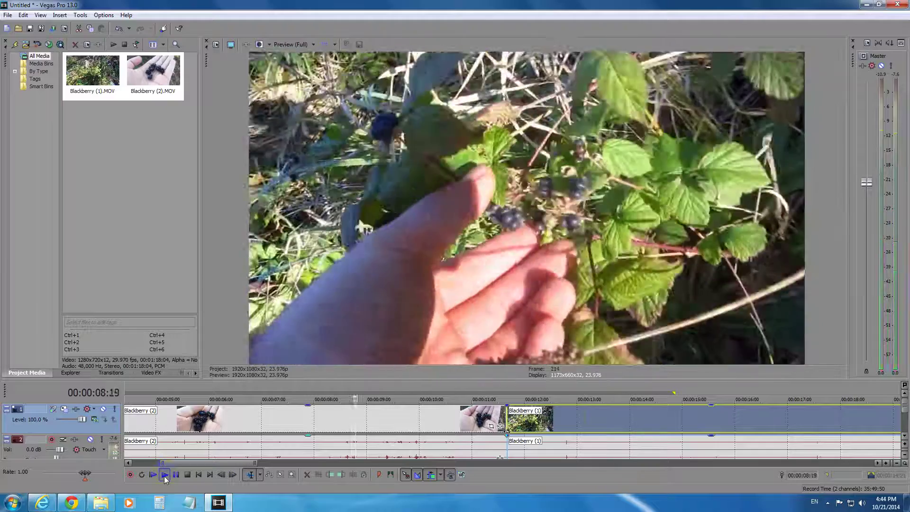
click(164, 476)
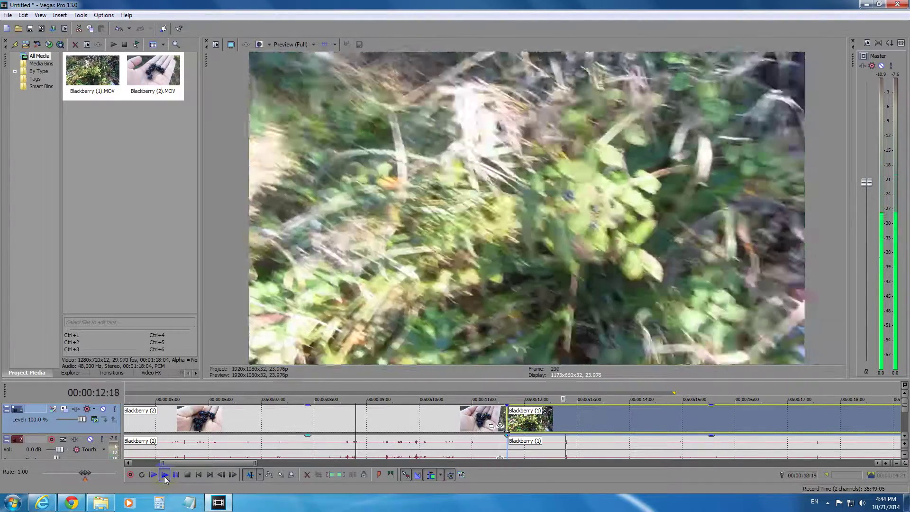
click(187, 475)
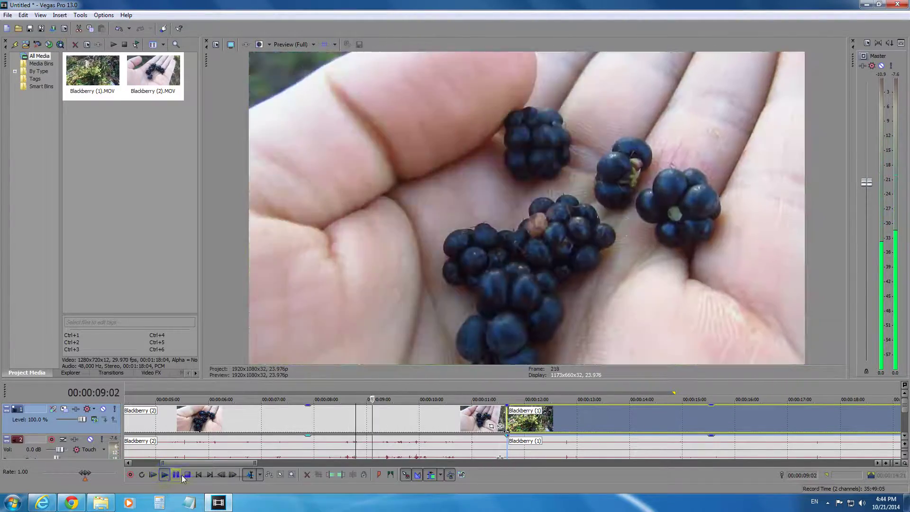
- Apply the 3D Blinds 'Simple' transition to the junction of Blackberry (2) and Blackberry (1)
click(114, 373)
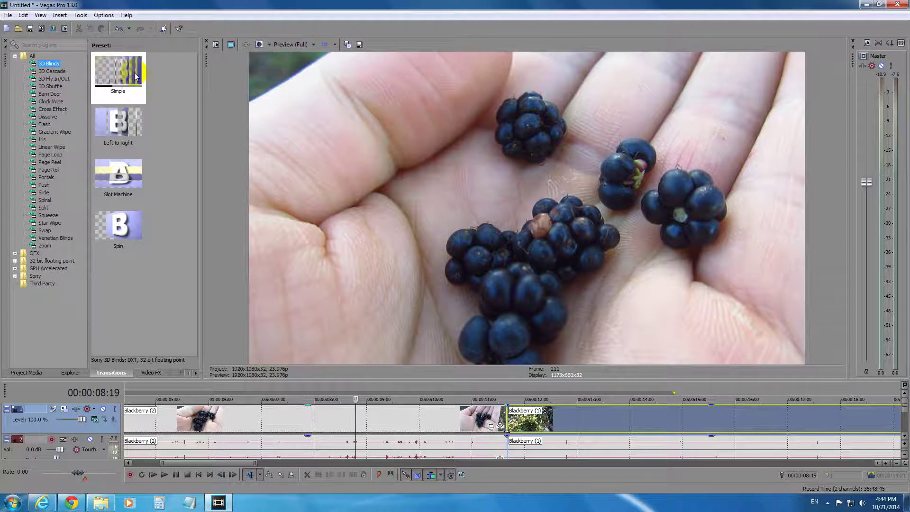
drag(135, 76, 508, 423)
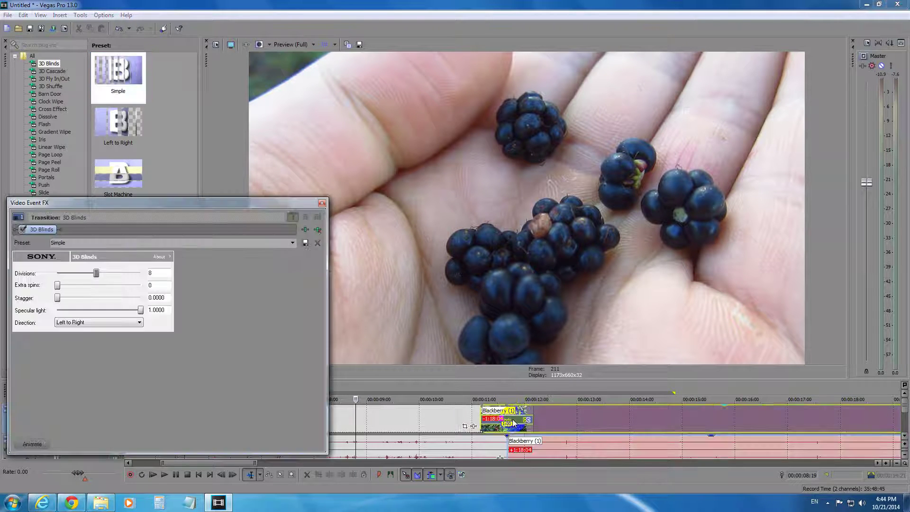
click(490, 356)
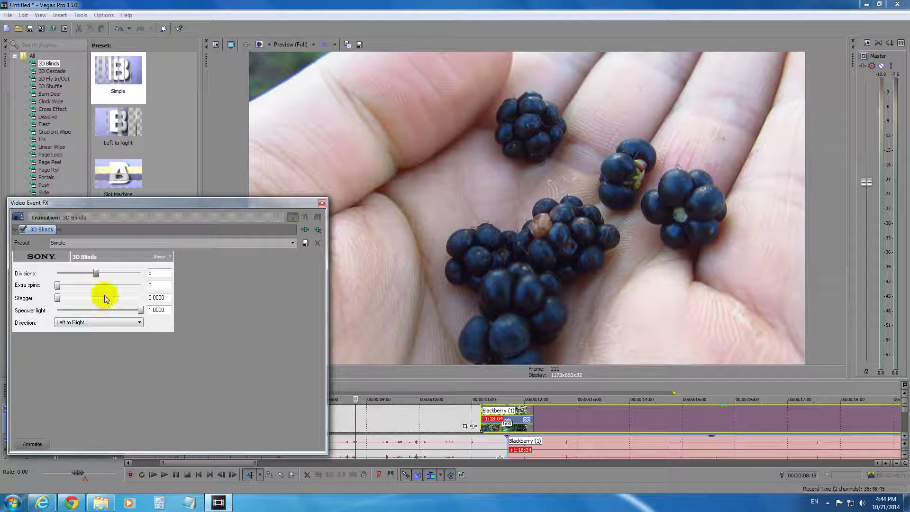
- Close the transition settings and zoom in with the playhead at 00:00:11:16
click(325, 204)
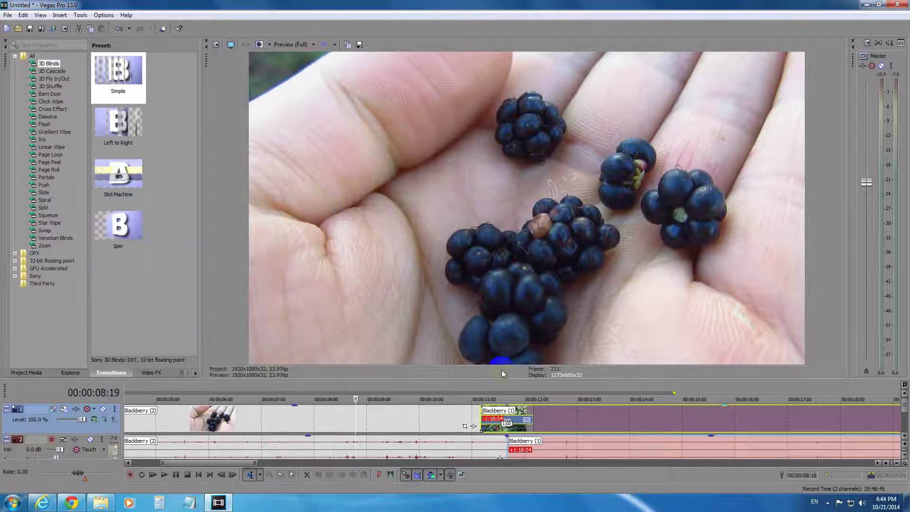
click(510, 389)
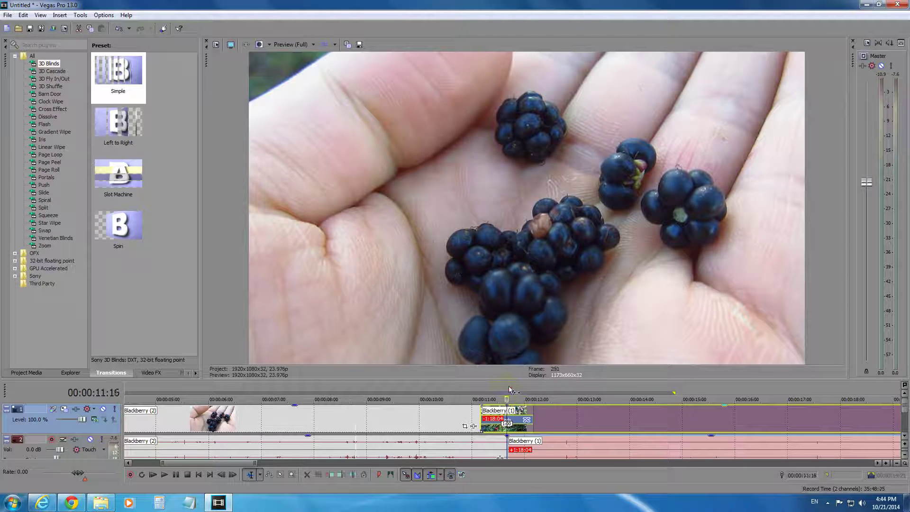
scroll(521, 400, up, 3)
scroll(524, 401, up, 2)
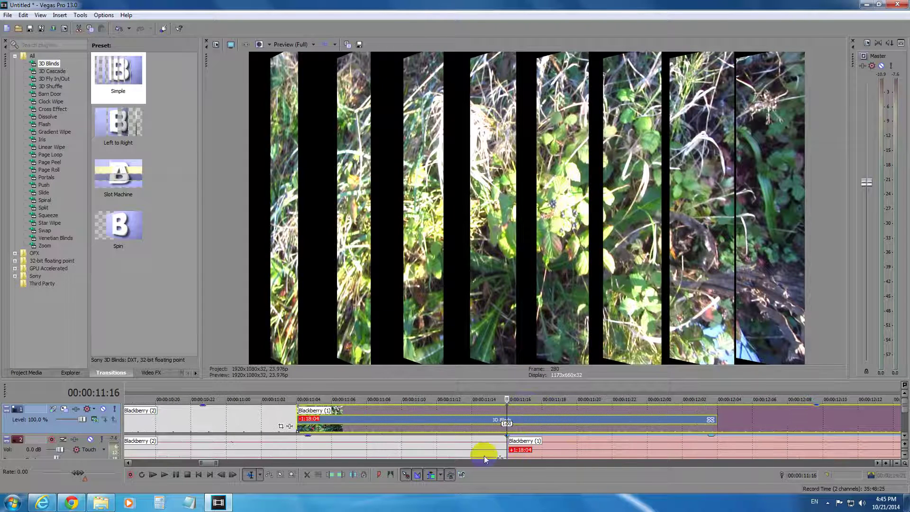
- Play through the 3D Blinds transition from 00:00:10:23, then return to its start and zoom out
click(212, 385)
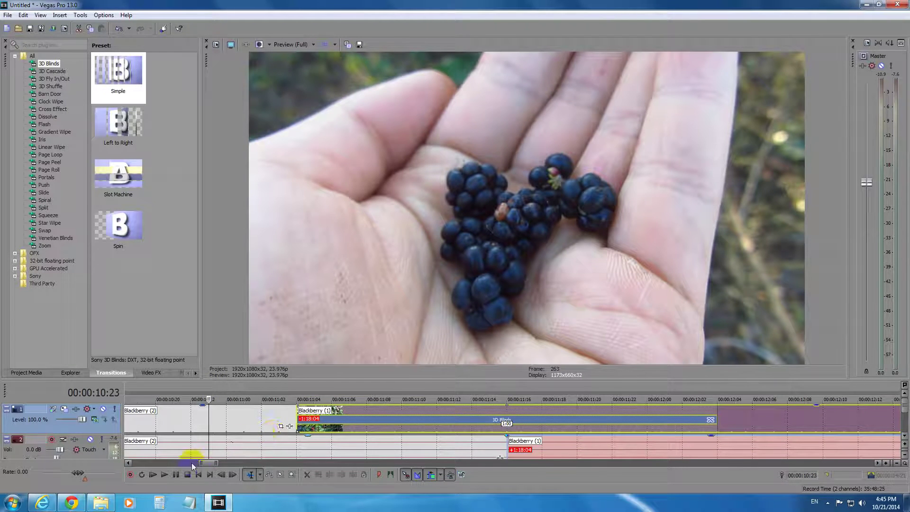
click(164, 475)
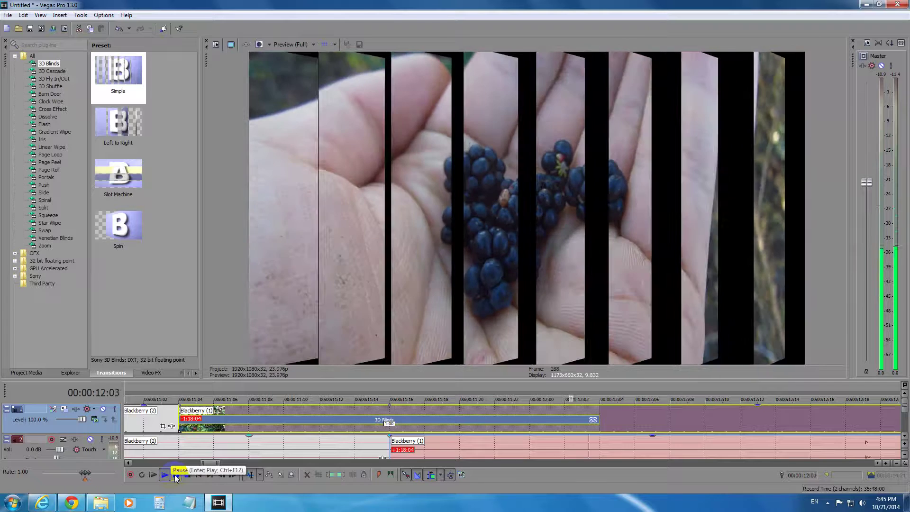
click(175, 474)
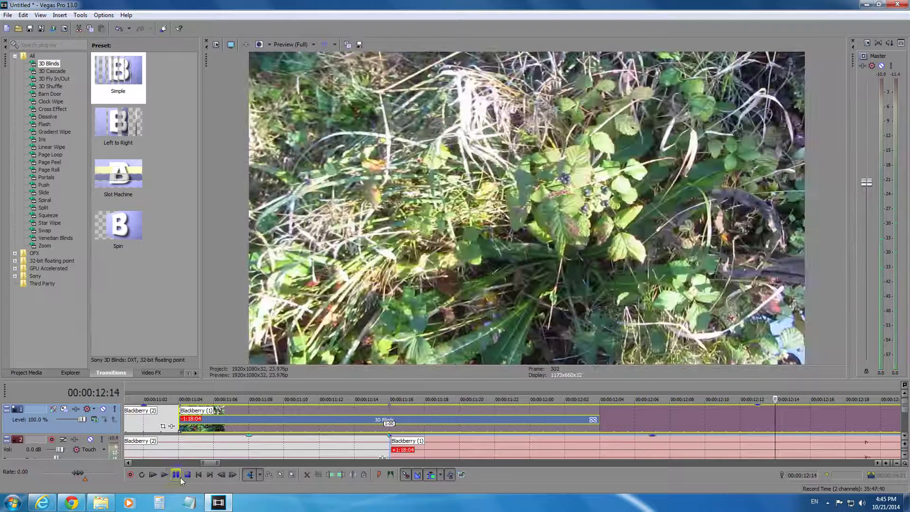
click(150, 392)
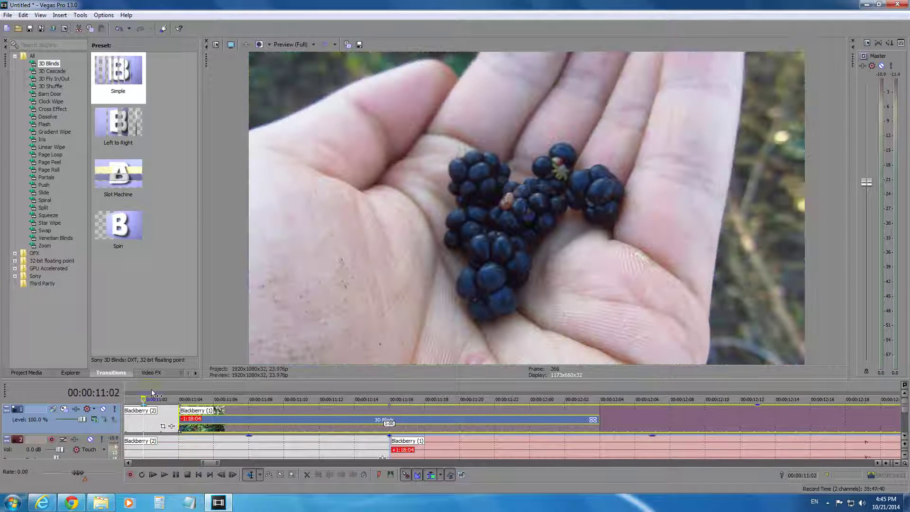
scroll(232, 431, down, 2)
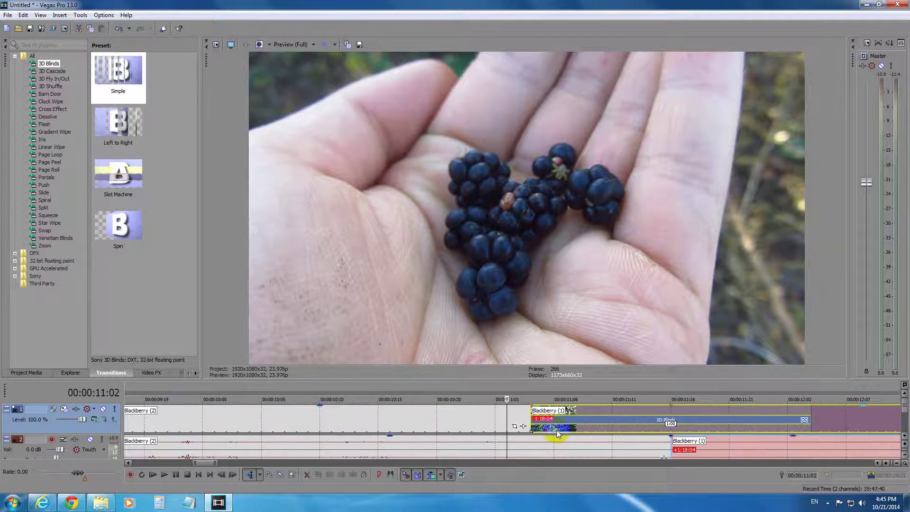
drag(207, 462, 212, 462)
key(Right)
key(Right)
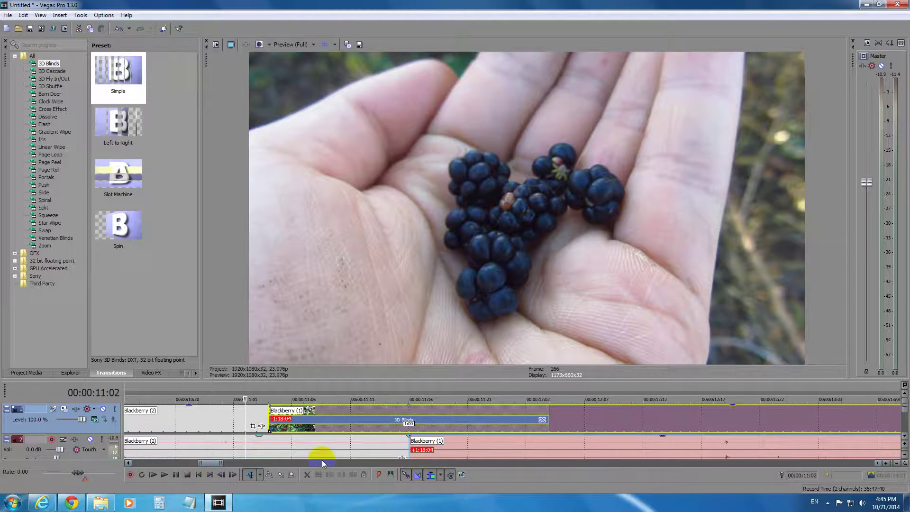
key(Right)
key(Right)
key(Right)
key(Right)
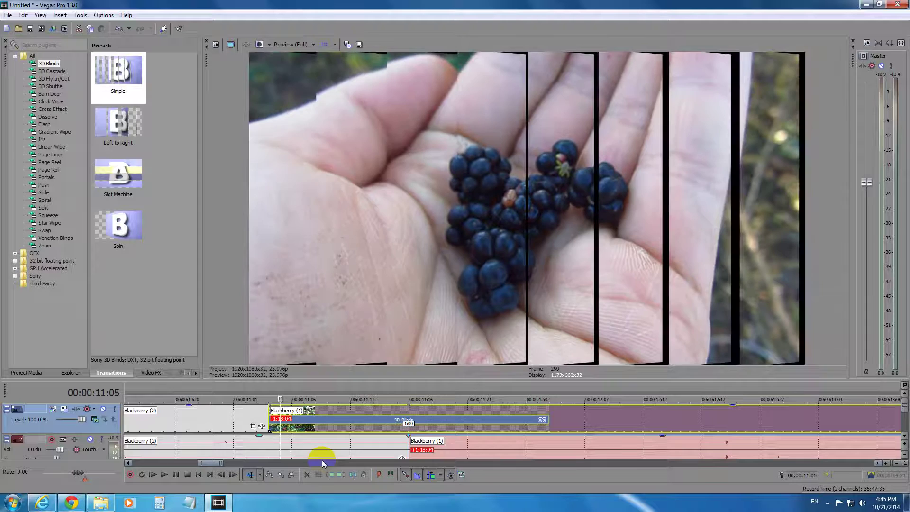
key(Right)
key(Right)
key(Right)
key(Right)
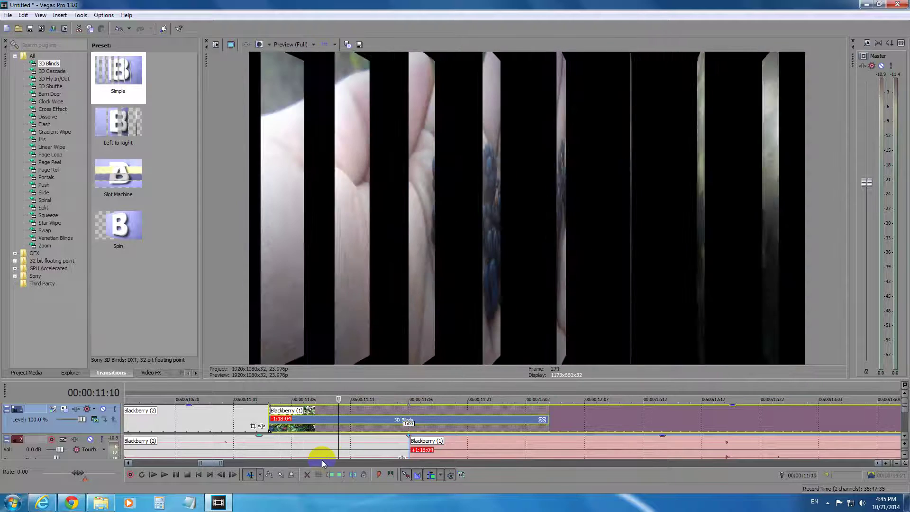
key(Right)
key(Right)
key(Right)
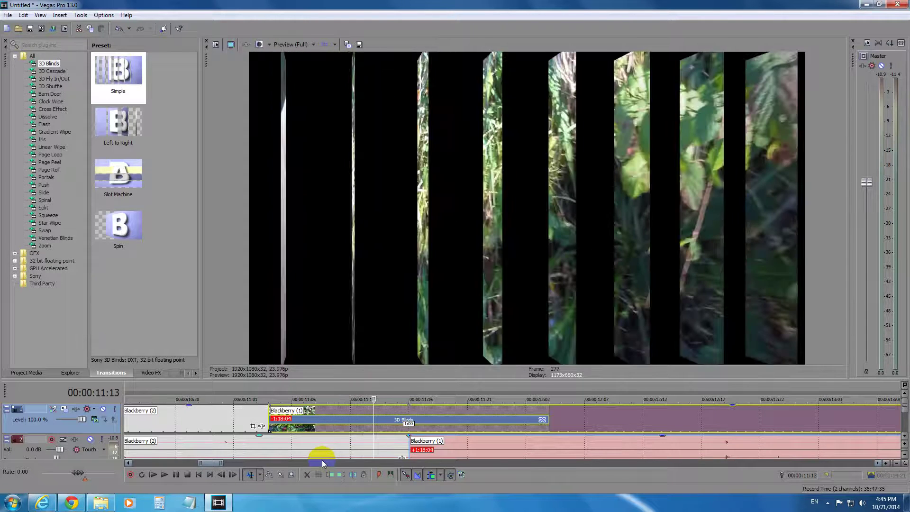
key(Right)
key(Right)
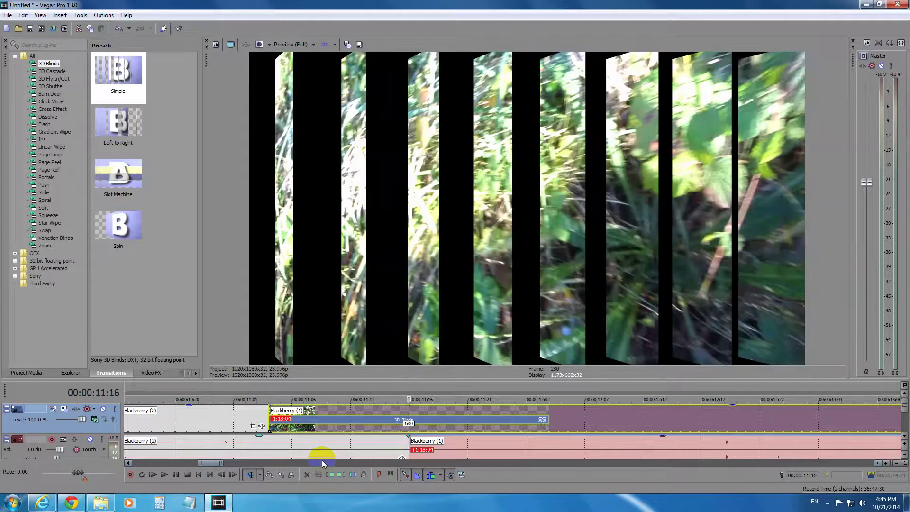
key(Right)
key(Right)
key(Right)
key(Right)
key(Right)
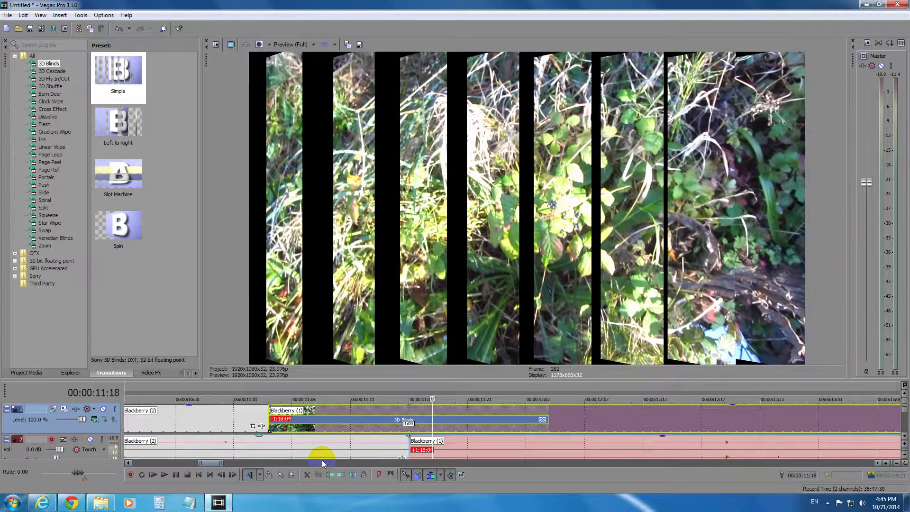
key(Right)
key(Right)
key(Right)
key(Right)
key(Right)
key(Right)
key(Right)
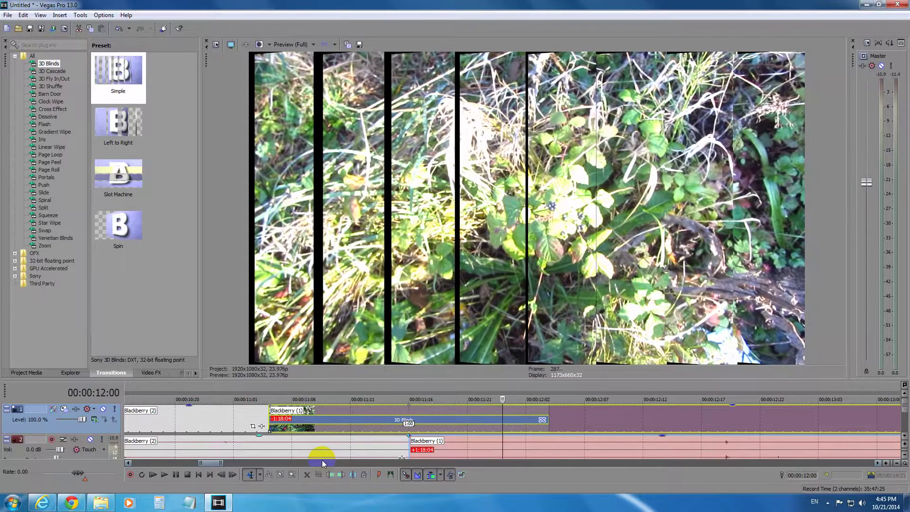
key(Right)
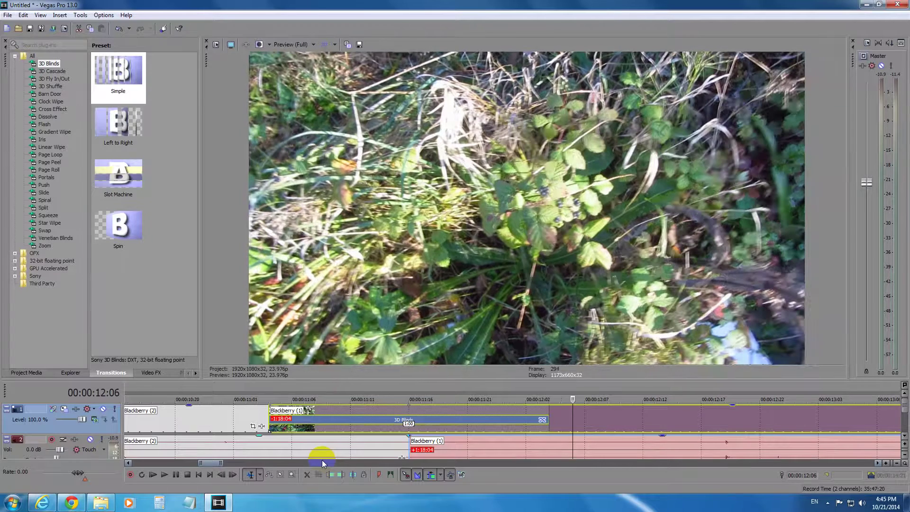
- Reopen the 3D Blinds settings and change Divisions from 8 down to 2, then up to 12
click(543, 423)
drag(97, 271, 96, 274)
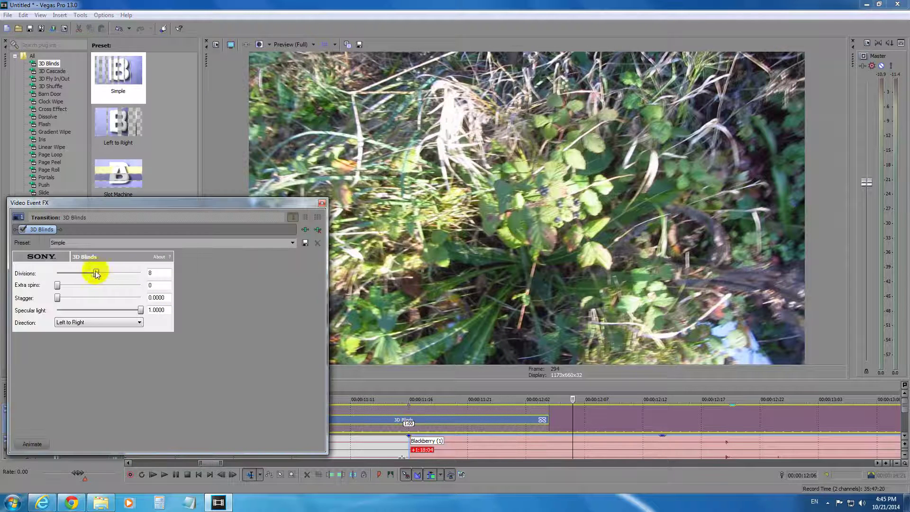
click(444, 390)
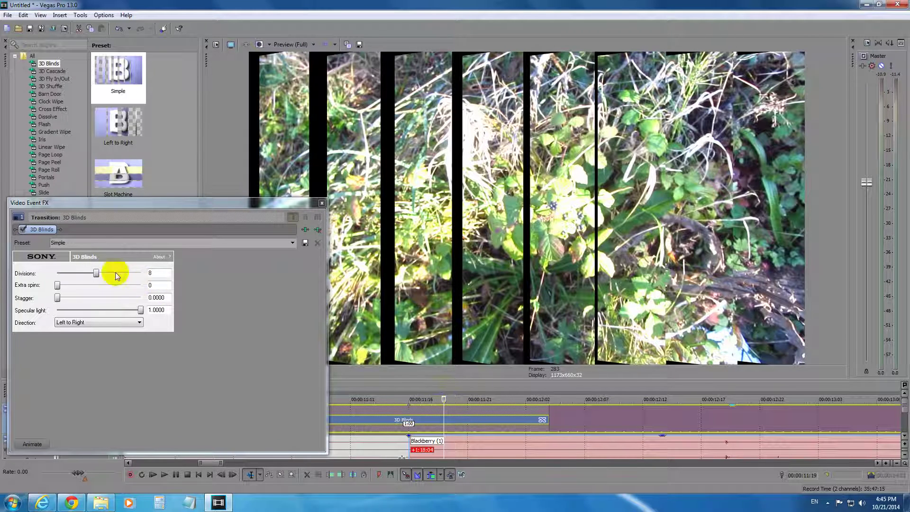
drag(97, 272, 65, 276)
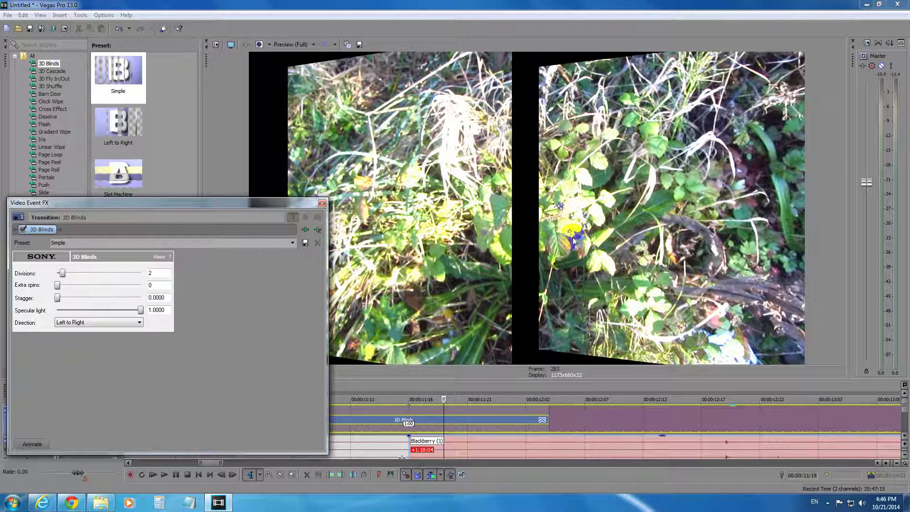
drag(63, 274, 119, 271)
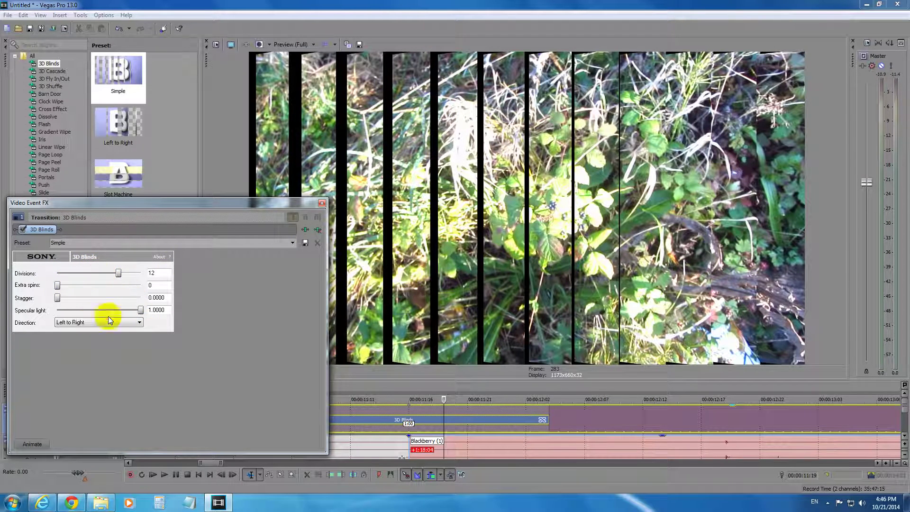
click(23, 229)
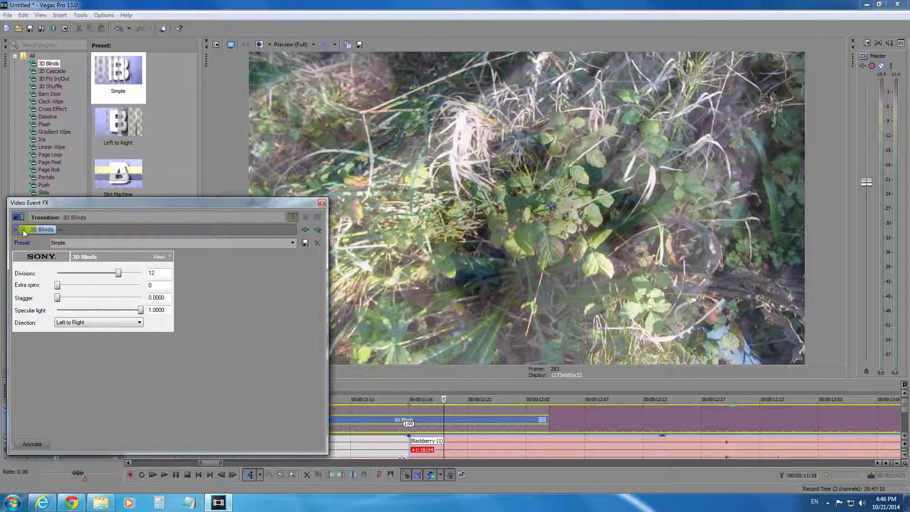
click(23, 229)
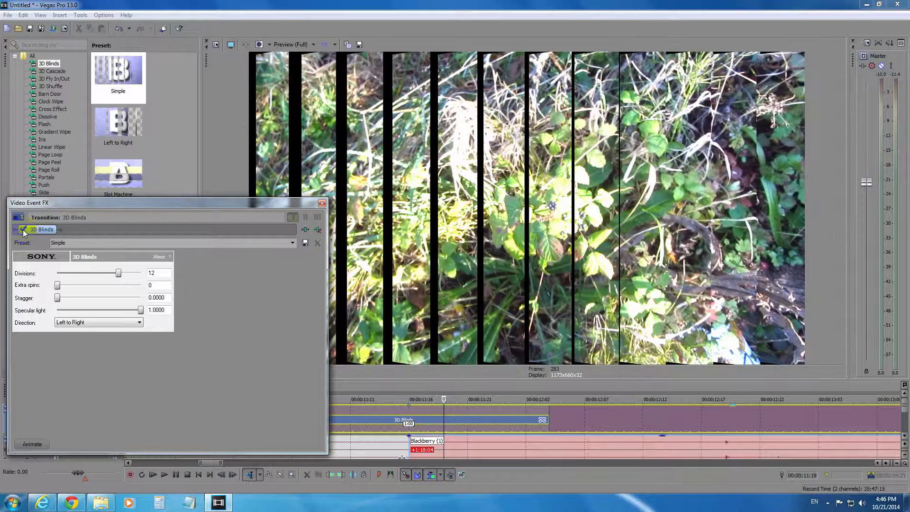
click(22, 230)
click(23, 230)
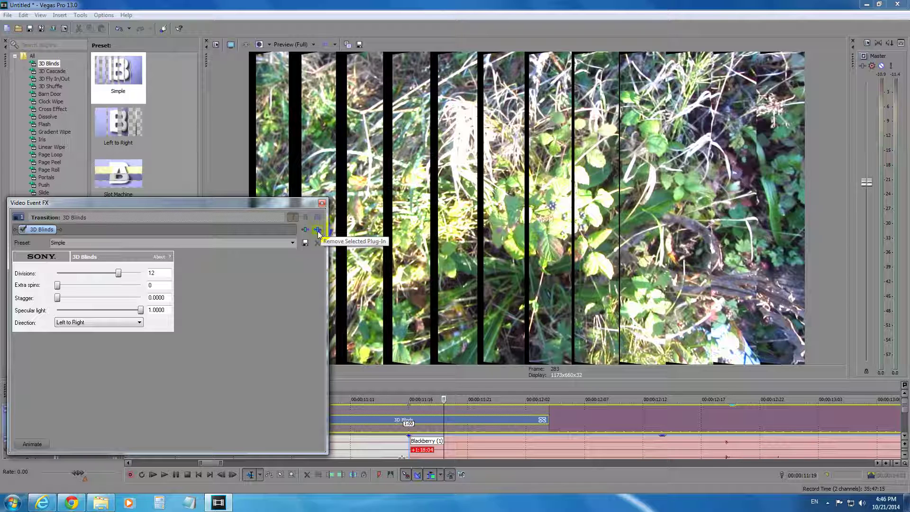
- Remove the 3D Blinds plug-in and slide Blackberry (1) later, previewing 00:00:13:00
click(318, 232)
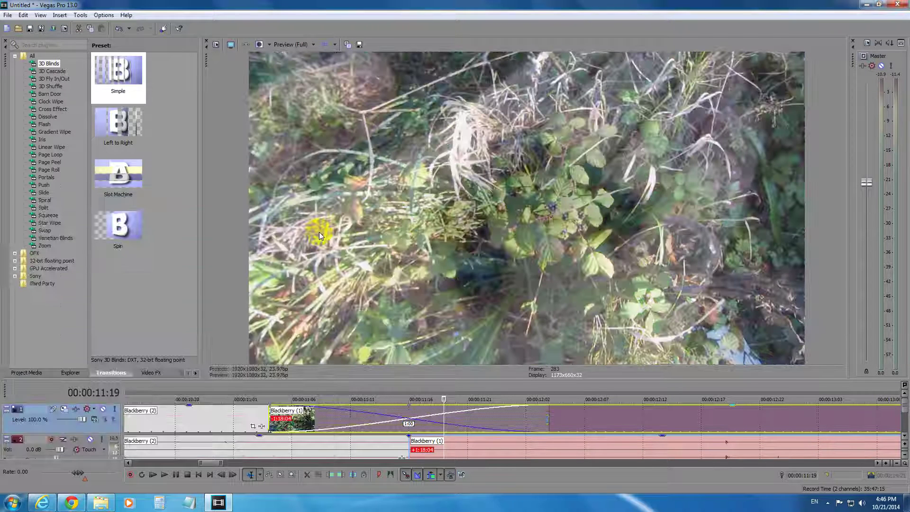
click(408, 421)
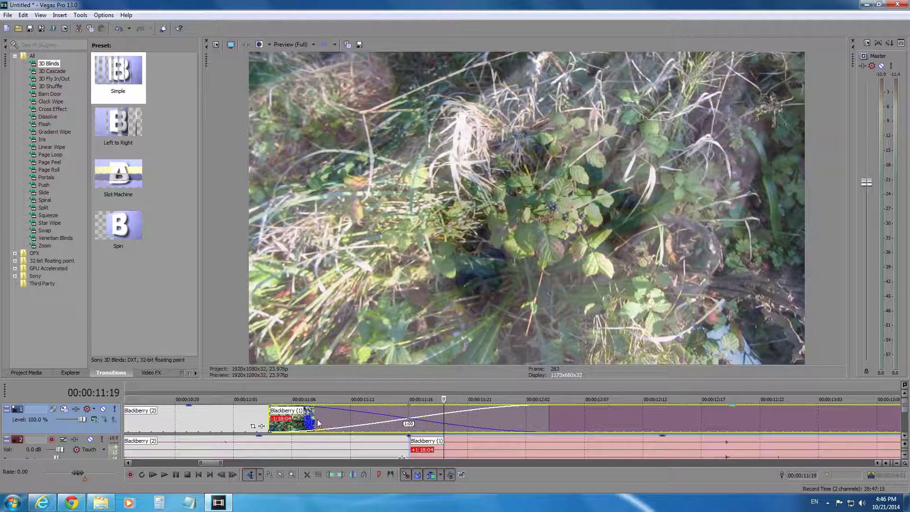
click(404, 436)
click(445, 445)
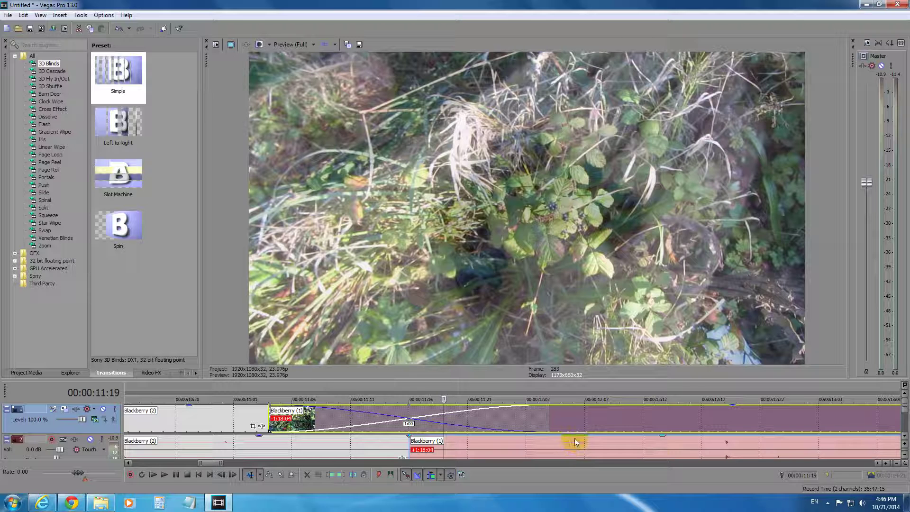
scroll(574, 440, down, 2)
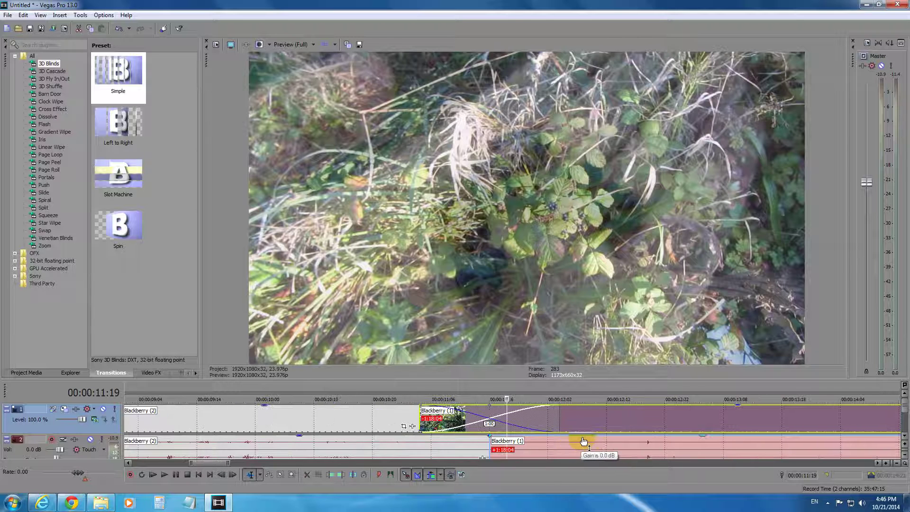
drag(581, 418, 750, 427)
click(676, 440)
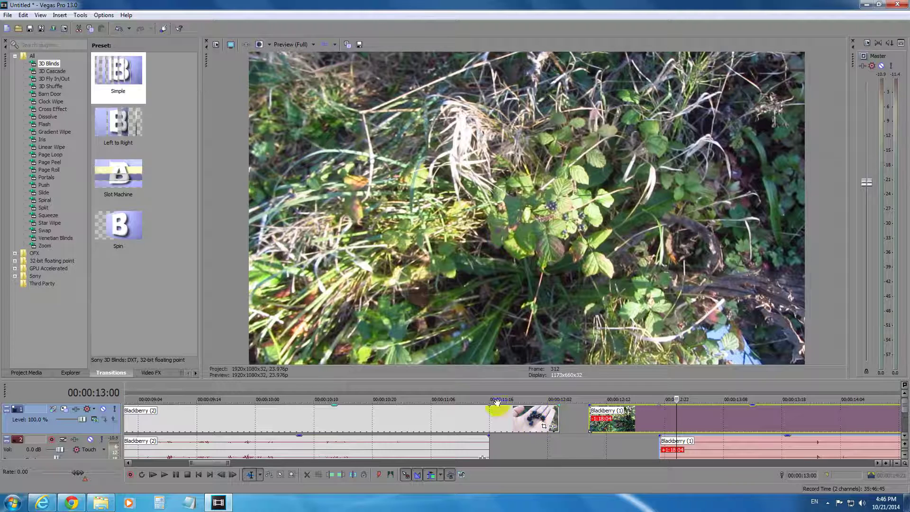
- Step frame by frame near 00:00:11:11, then slide and trim Blackberry (1) against Blackberry (2)
click(459, 393)
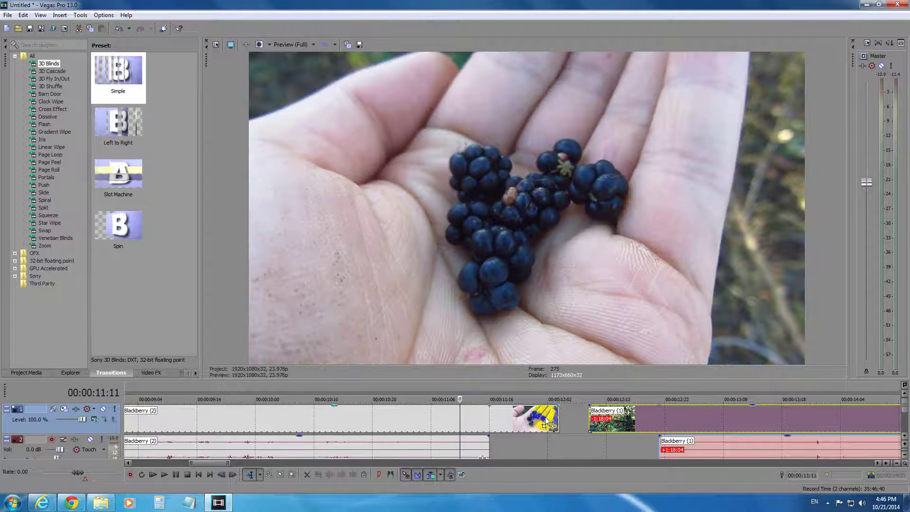
key(Right)
key(Right)
key(Right)
key(Right)
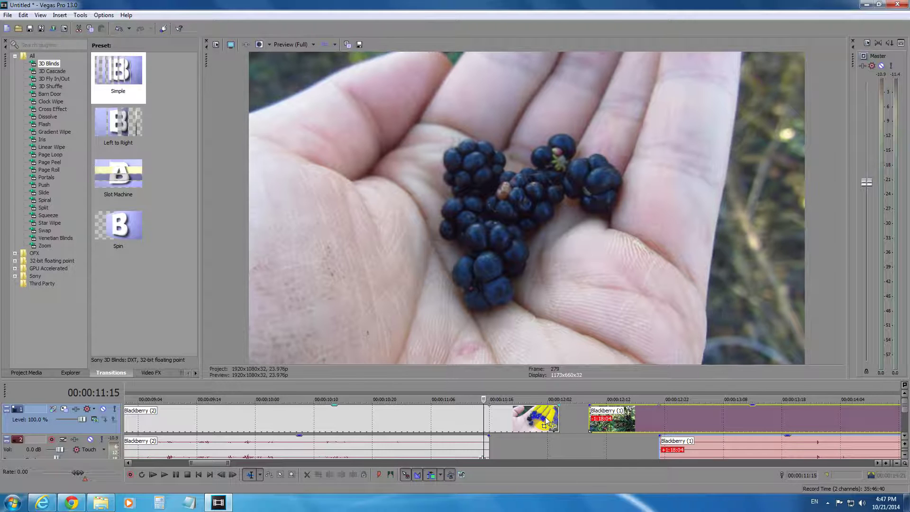
key(Right)
key(Right)
key(Right)
key(Right)
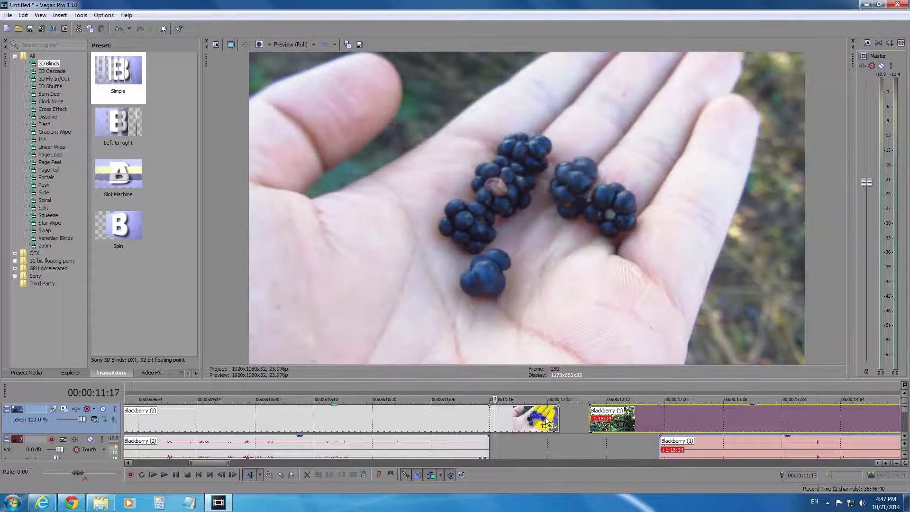
key(Left)
key(Left)
key(Left)
key(Left)
key(Left)
key(Left)
key(Left)
drag(490, 415, 542, 418)
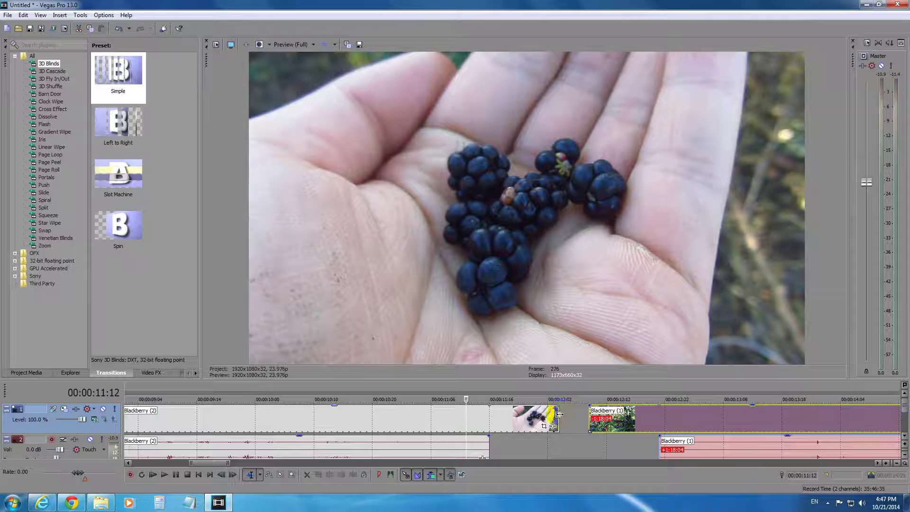
drag(558, 415, 486, 426)
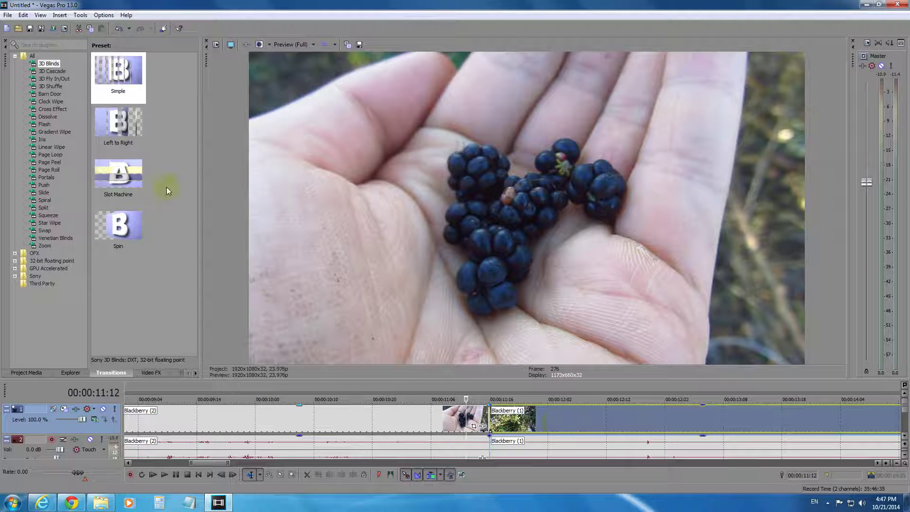
- Apply the Page Roll 'Top-Right, Medium Curl' preset between the Blackberry clips and close its settings
click(50, 169)
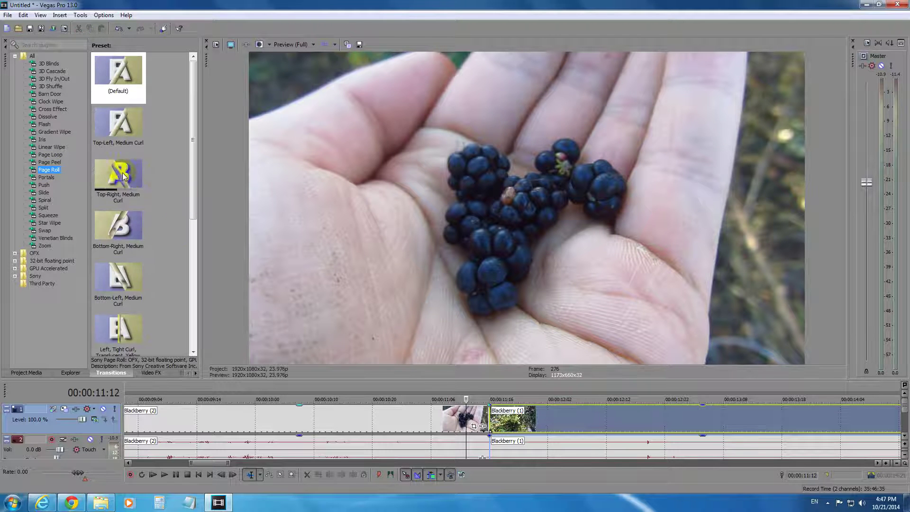
drag(123, 176, 490, 419)
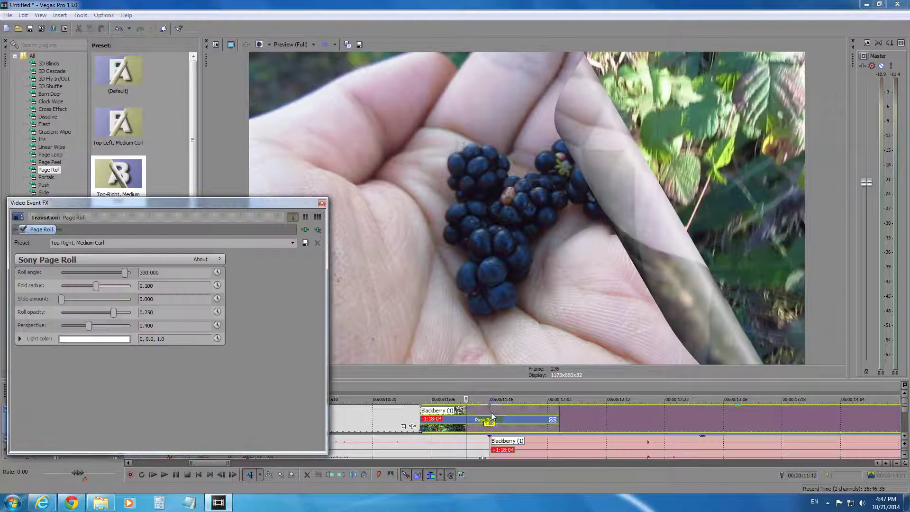
mouse_move(589, 420)
mouse_down()
mouse_move(630, 419)
mouse_move(587, 420)
mouse_up()
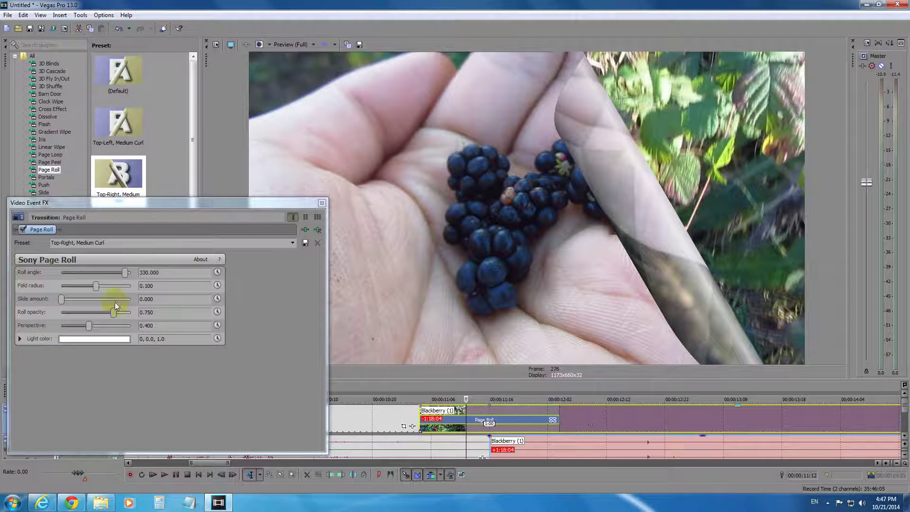
click(322, 202)
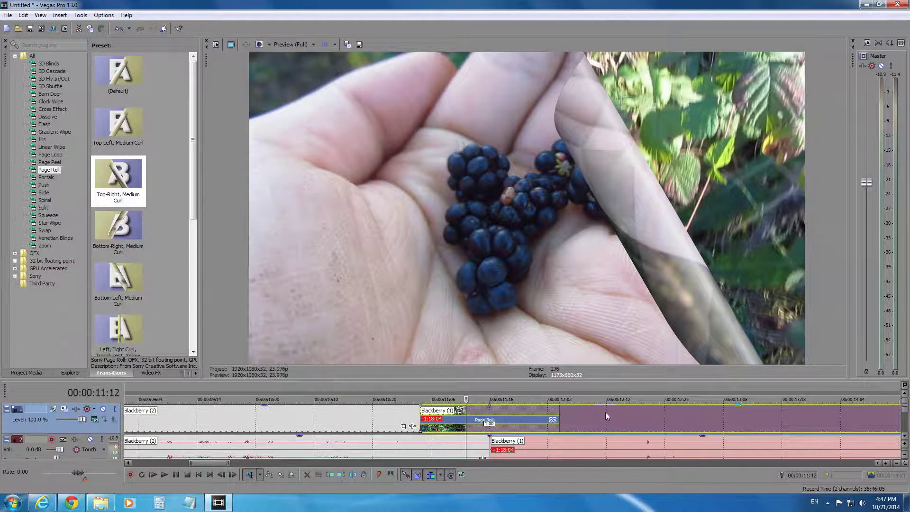
drag(735, 417, 598, 418)
click(331, 443)
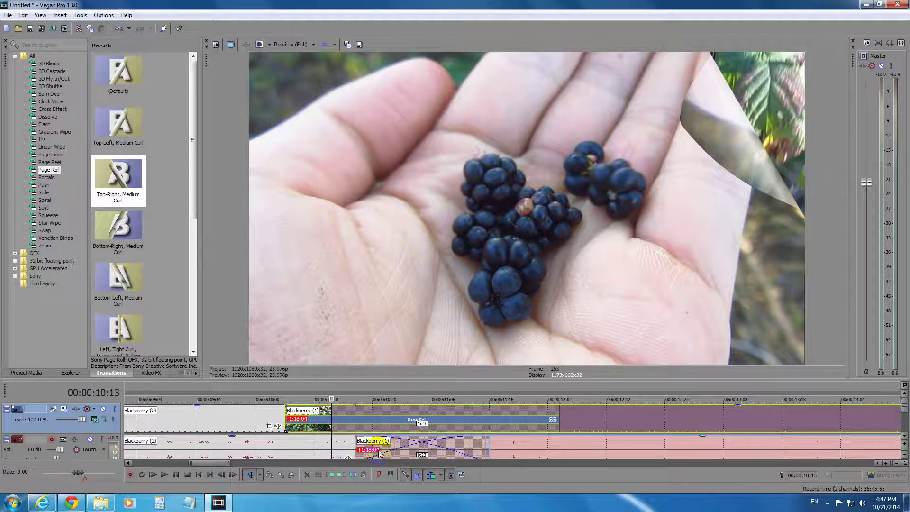
drag(599, 417, 733, 423)
key(space)
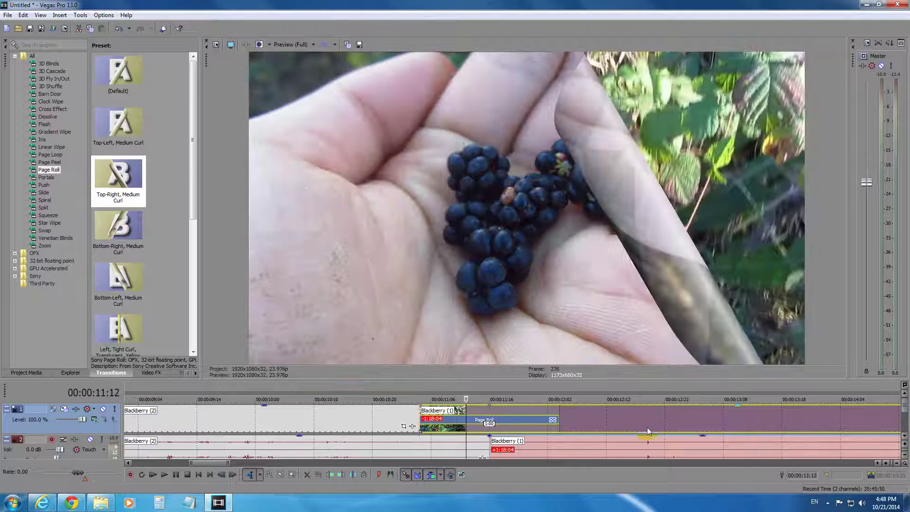
click(389, 385)
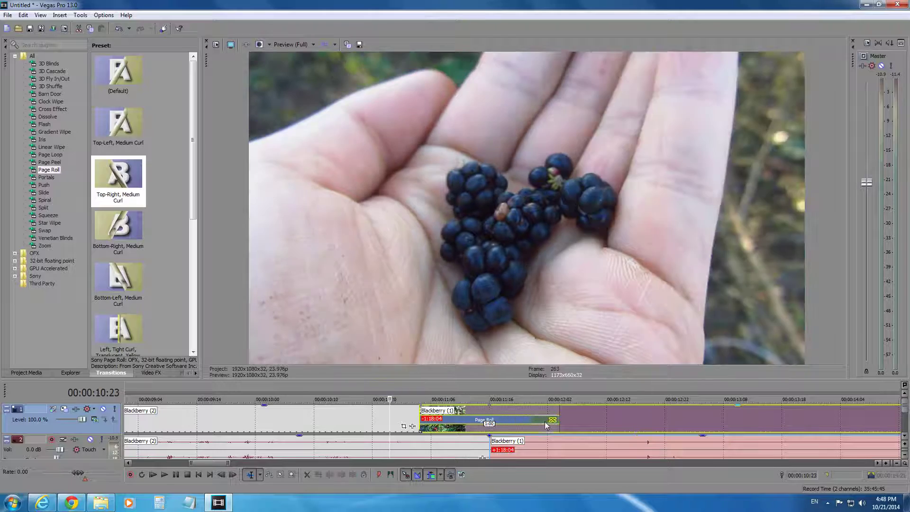
key(space)
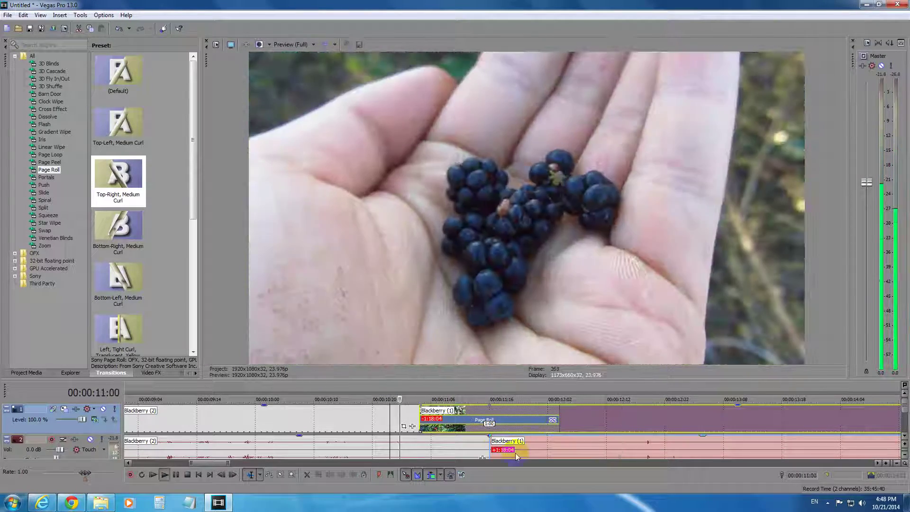
key(space)
click(414, 384)
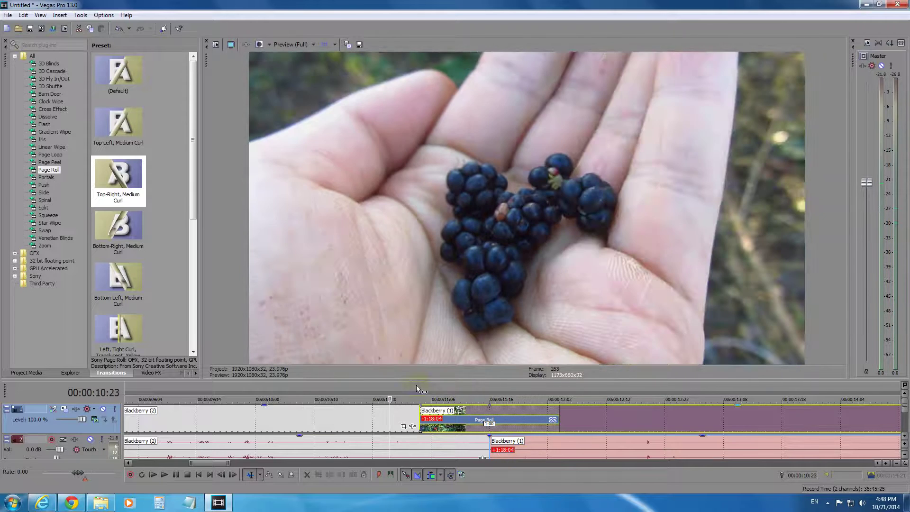
key(Right)
key(Right)
key(Right)
key(Right)
key(Right)
key(Right)
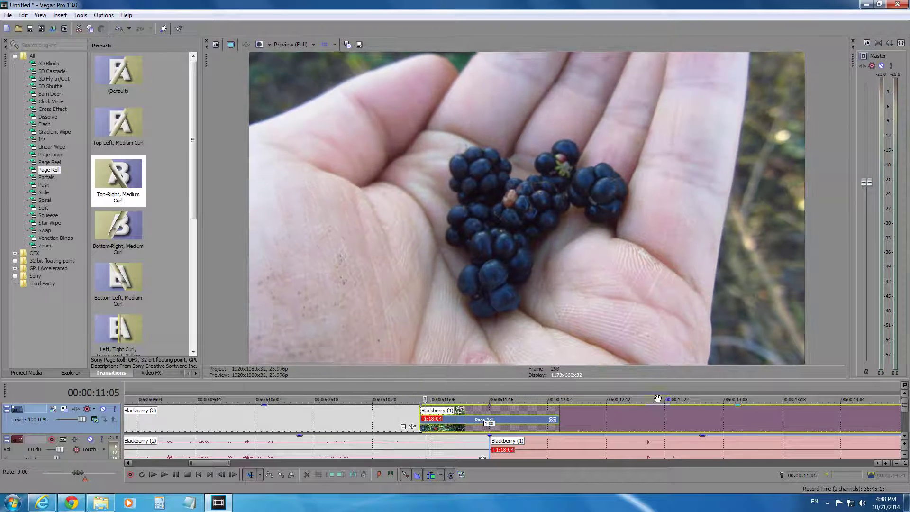
key(Right)
key(Right)
key(Right)
key(Right)
key(Right)
key(Right)
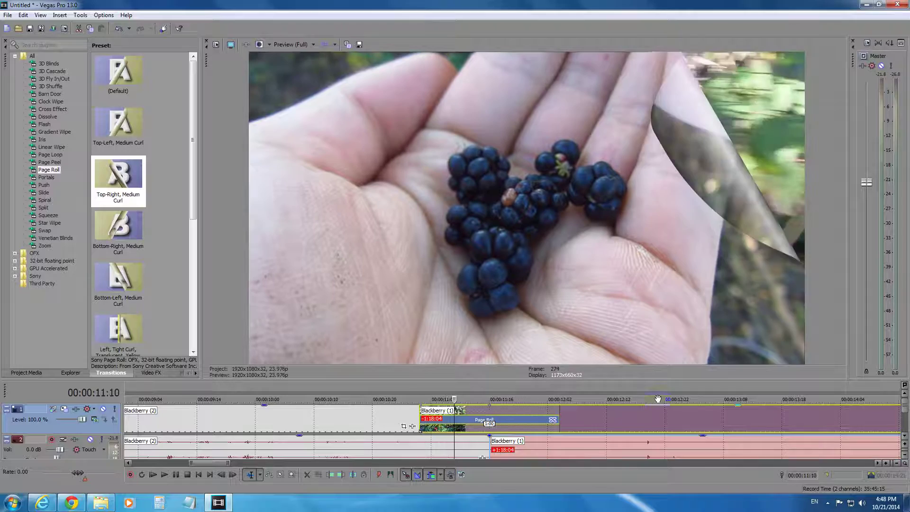
key(Right)
key(Right)
key(Right)
key(Right)
key(Right)
key(Right)
key(Right)
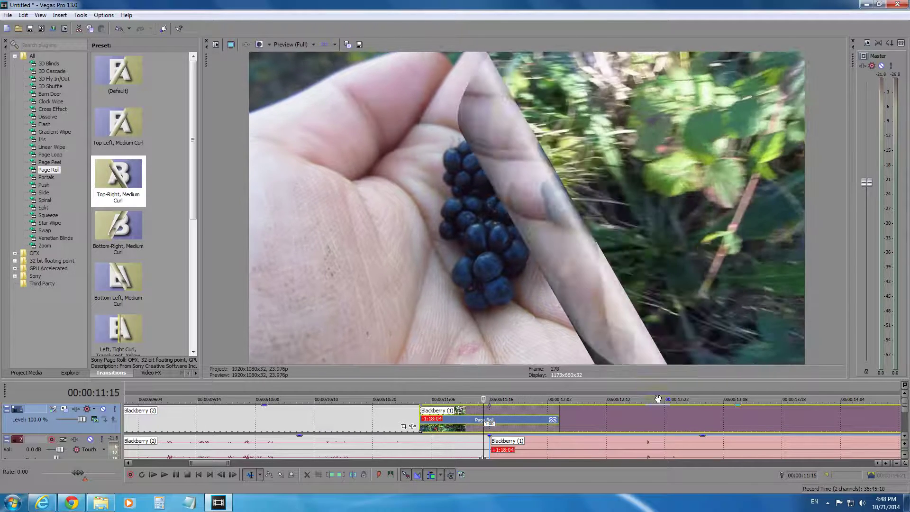
key(Right)
key(Right)
key(Right)
key(Right)
key(Right)
key(Right)
key(Right)
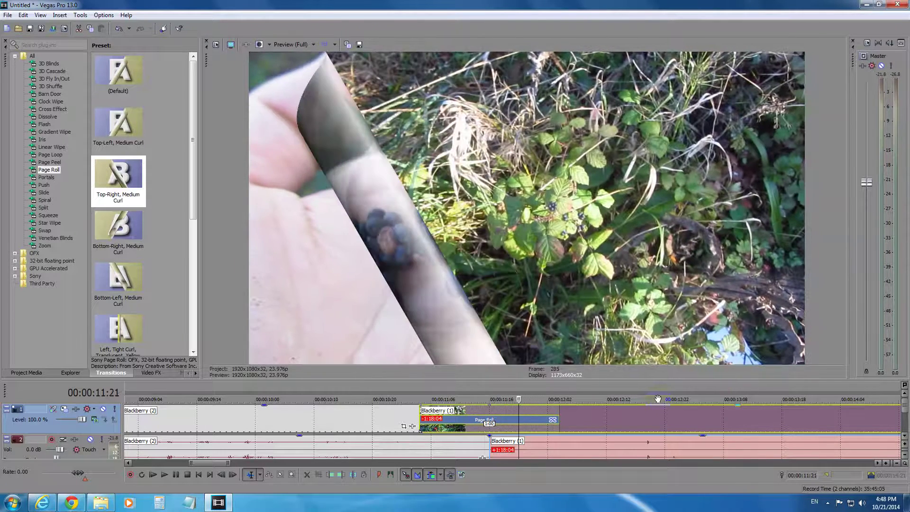
key(Right)
key(Right)
key(Right)
key(Right)
key(Right)
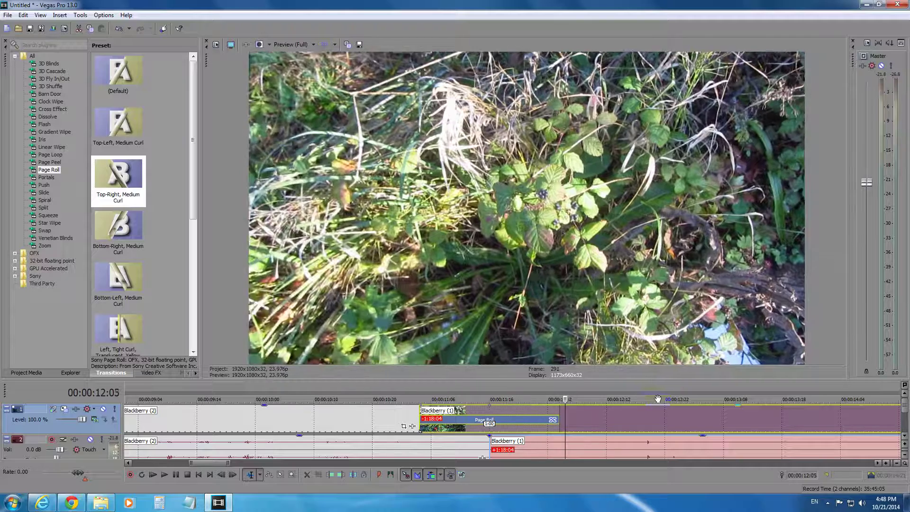
scroll(546, 421, down, 4)
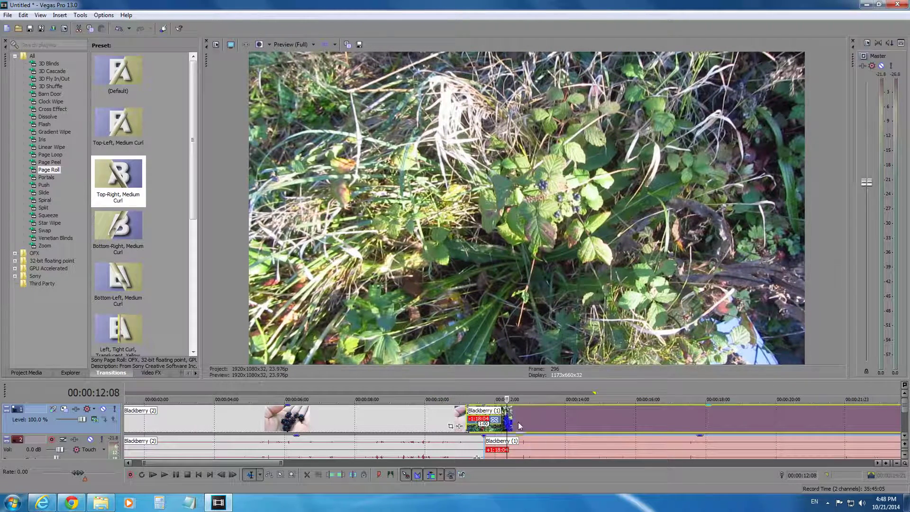
- Pull Blackberry (1) apart to remove the Page Roll crossfade, then set it against Blackberry (2)
scroll(519, 422, up, 4)
click(483, 420)
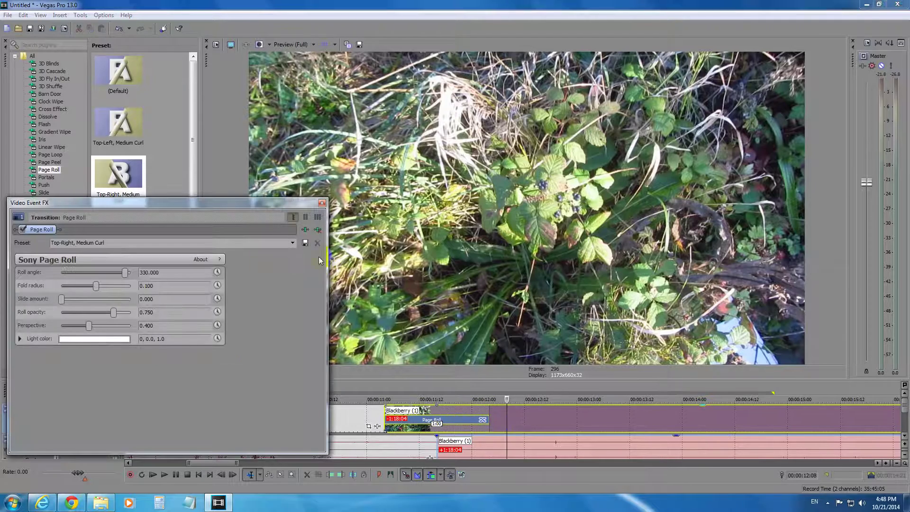
key(Escape)
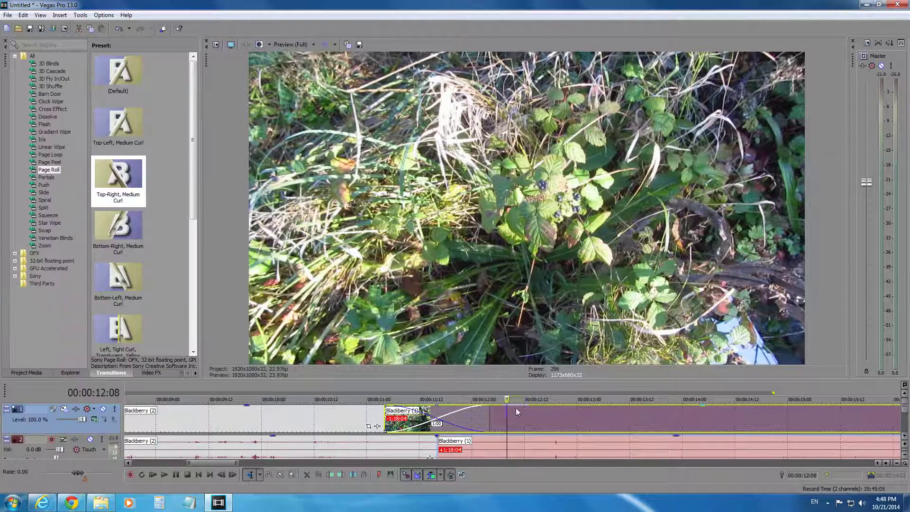
drag(387, 417, 436, 417)
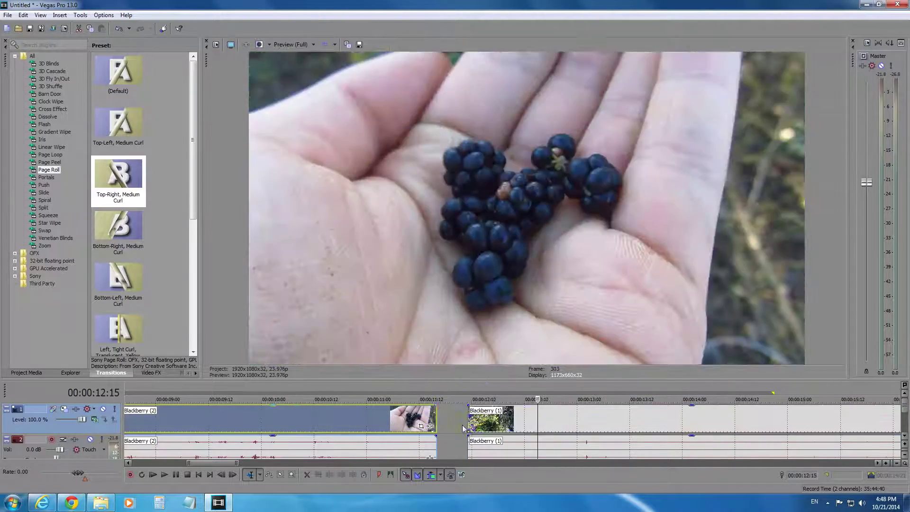
click(531, 421)
click(507, 419)
scroll(508, 419, down, 5)
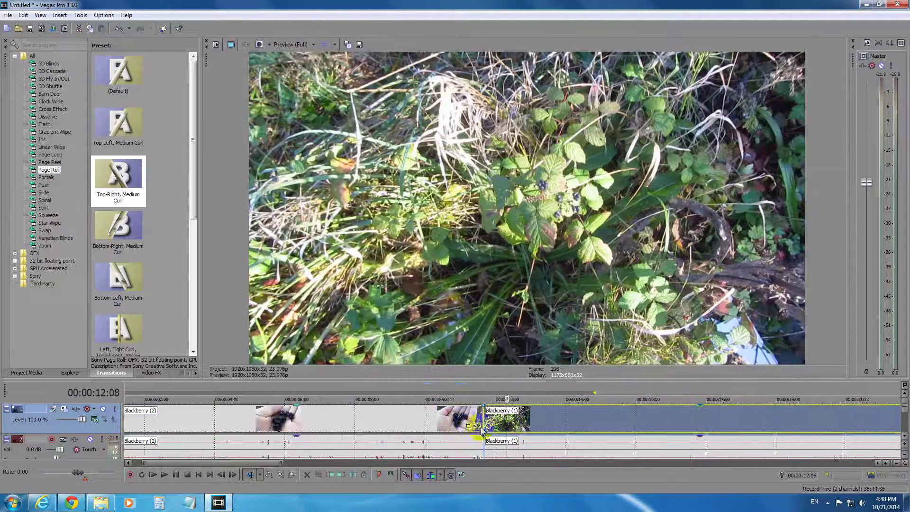